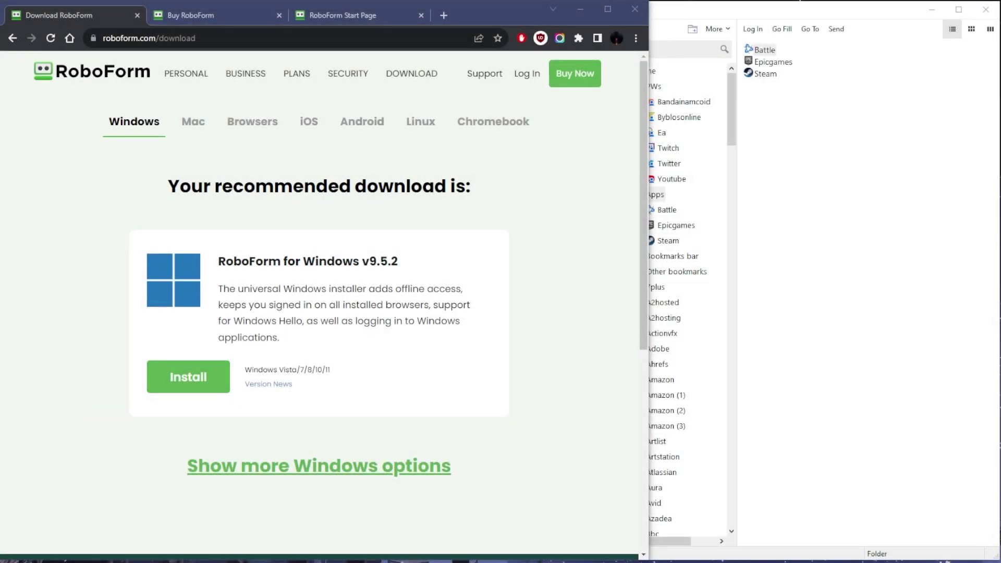
Step: Switch between RoboForm Editor and the browser, ending on the RoboForm Start Page tab
left_click(818, 255)
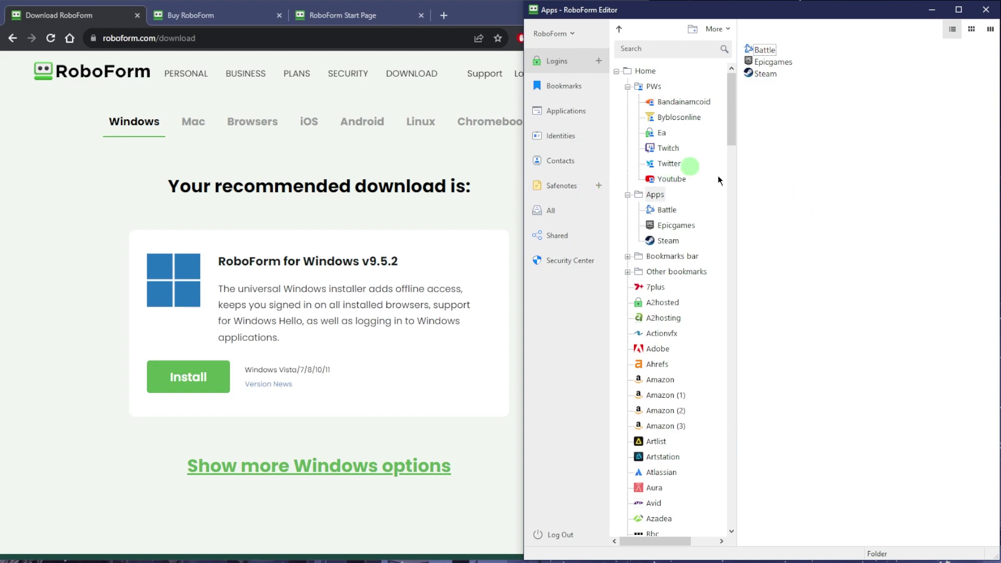
left_click(263, 236)
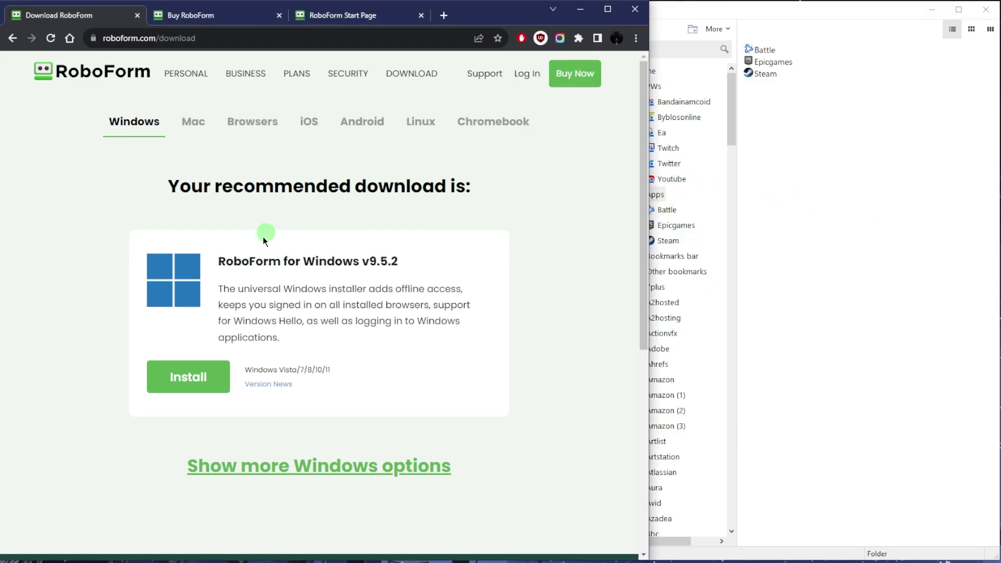
left_click(797, 167)
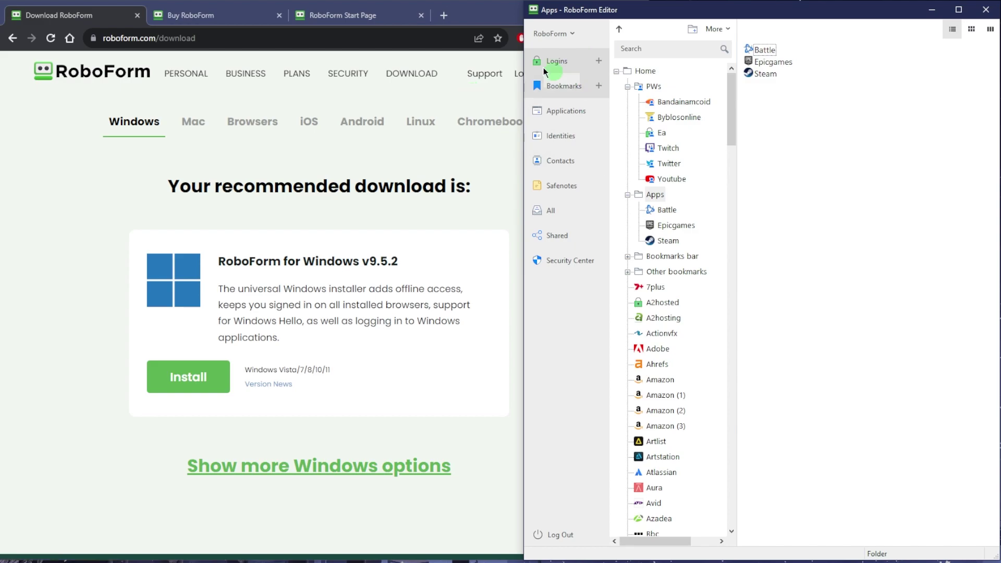
left_click(480, 10)
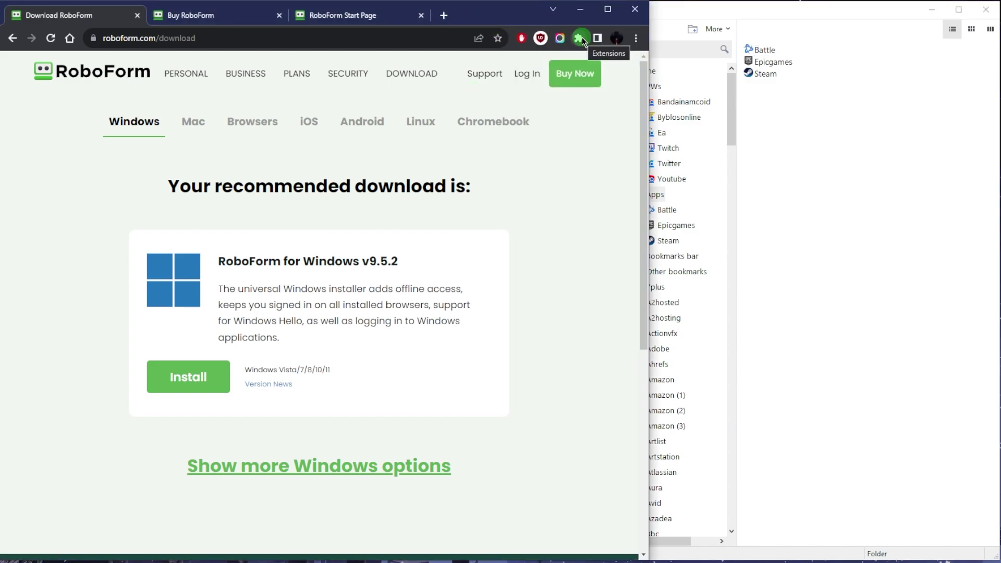
left_click(307, 17)
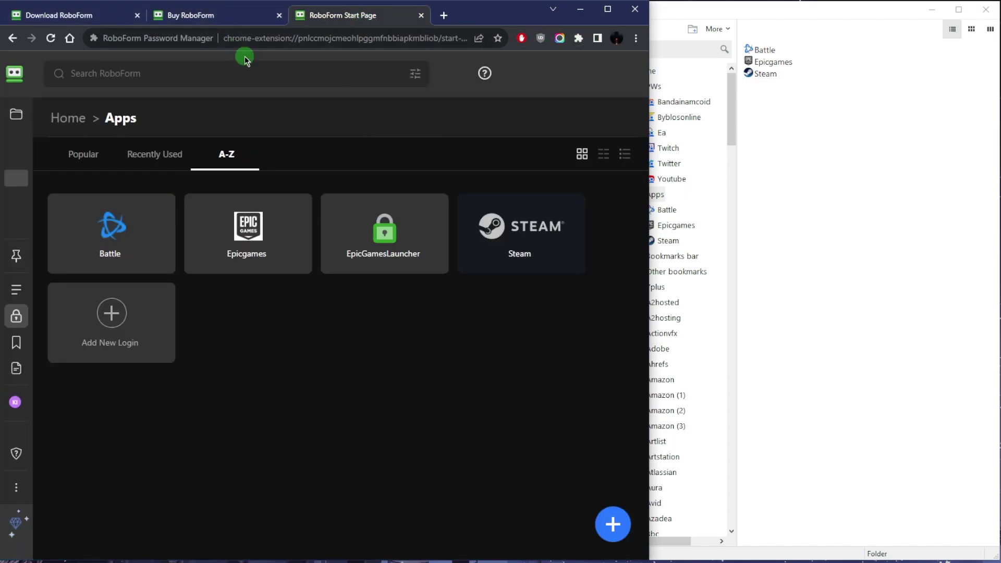
Step: Open the RoboForm extension popup, view its identity panel and logins, then close it
left_click(578, 39)
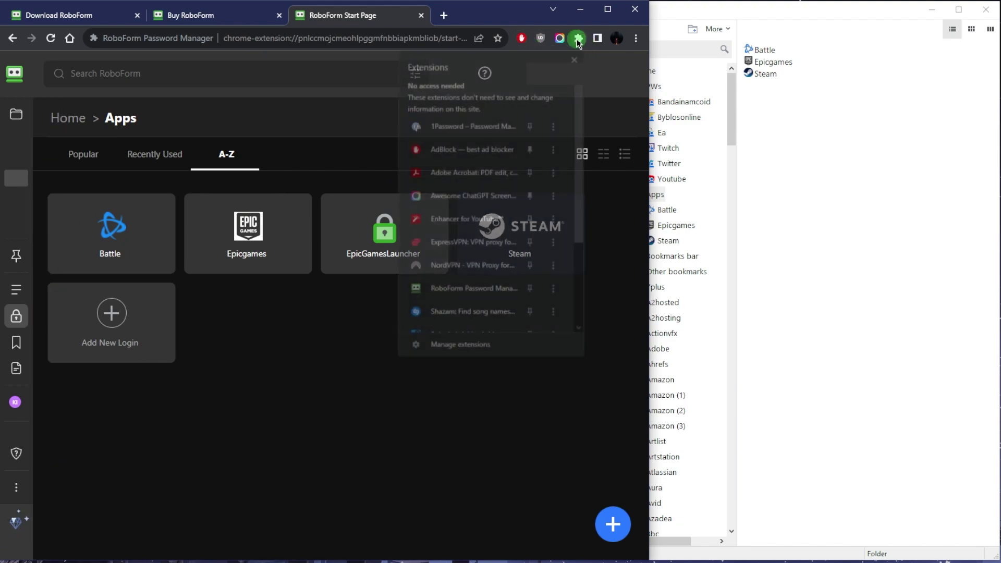
left_click(461, 287)
left_click(505, 90)
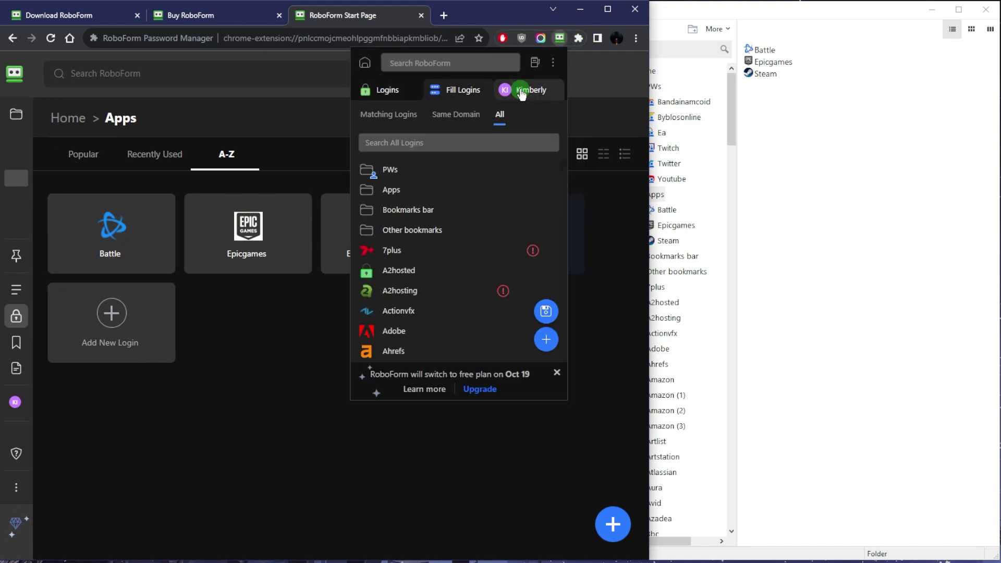
left_click(383, 85)
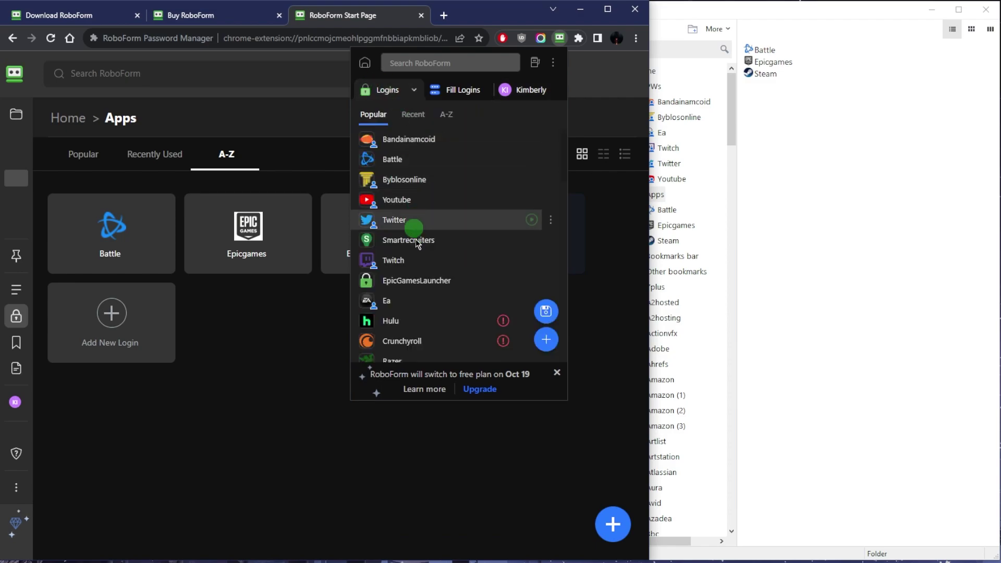
left_click(209, 292)
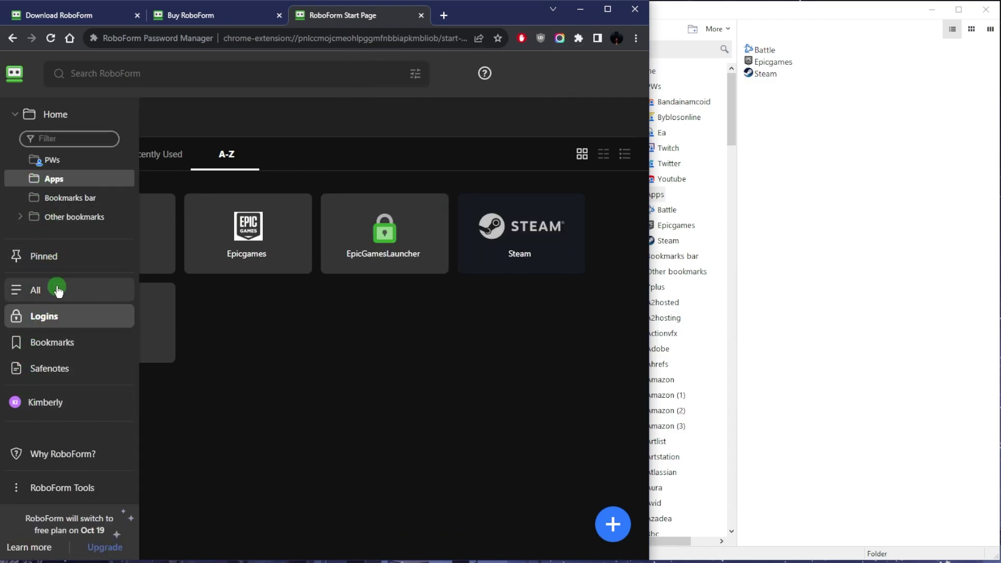
Step: Reopen the RoboForm extension popup to show its saved logins list
left_click(579, 38)
left_click(479, 288)
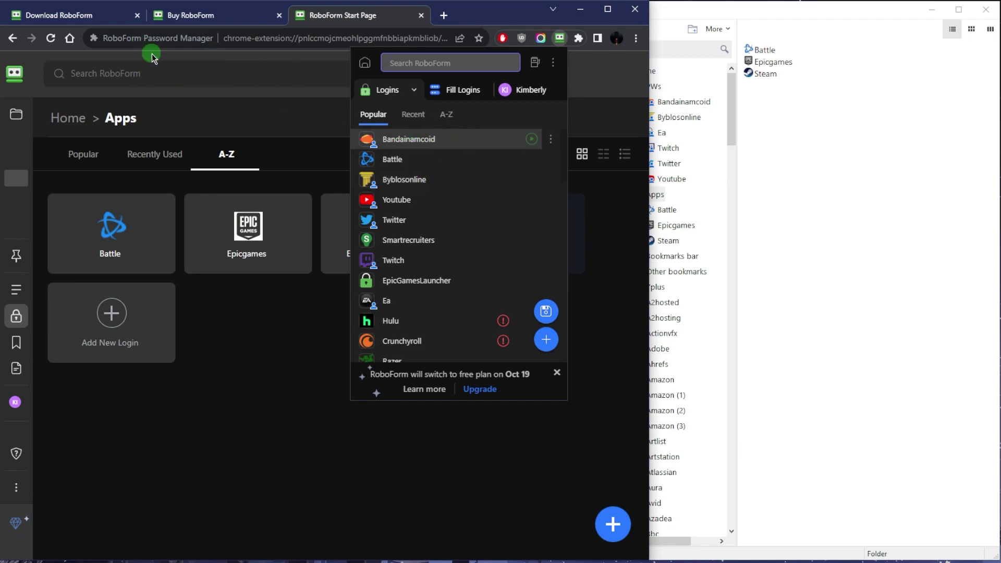
mouse_move(43, 229)
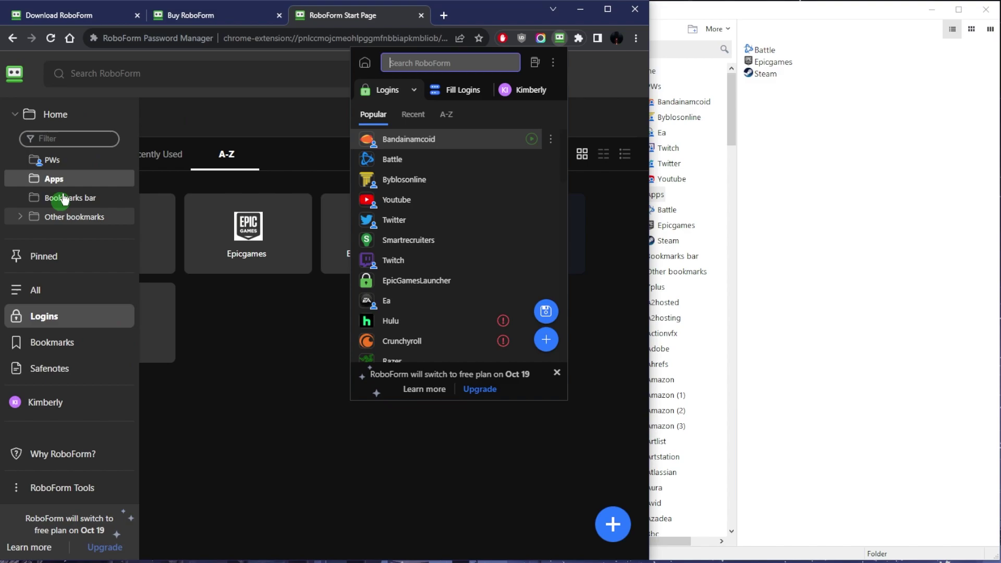
left_click(762, 208)
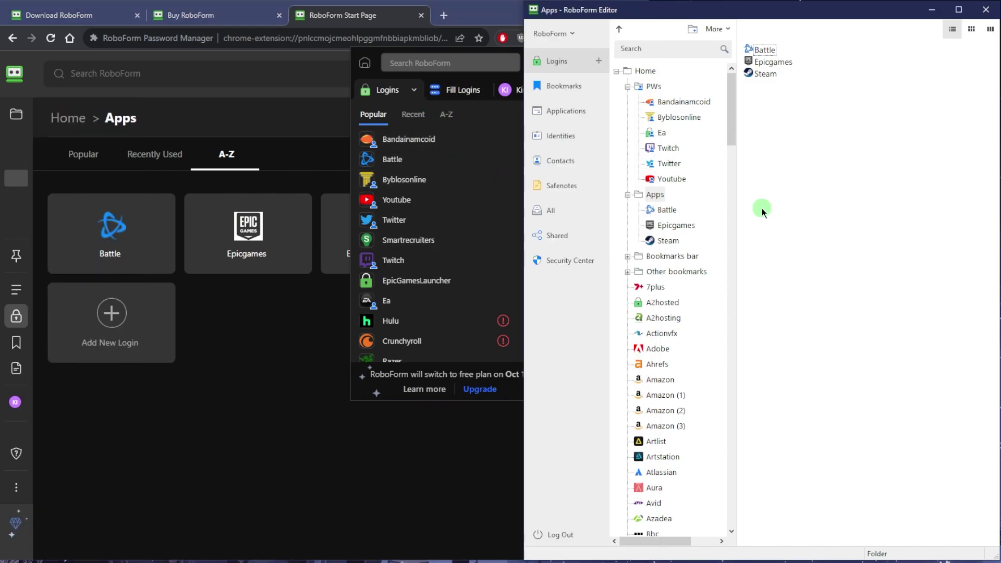
left_click(300, 458)
left_click(812, 274)
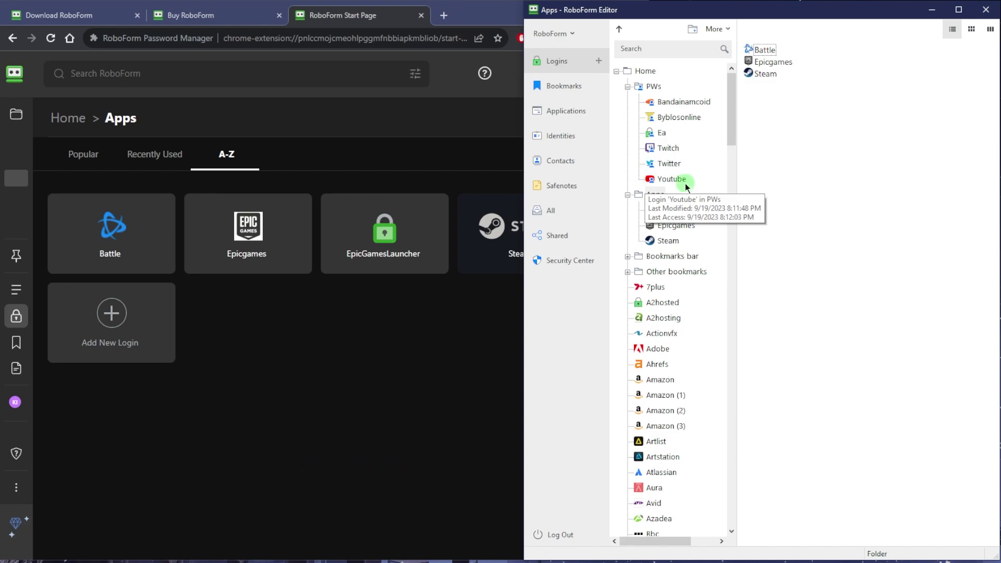
left_click(572, 32)
left_click(579, 147)
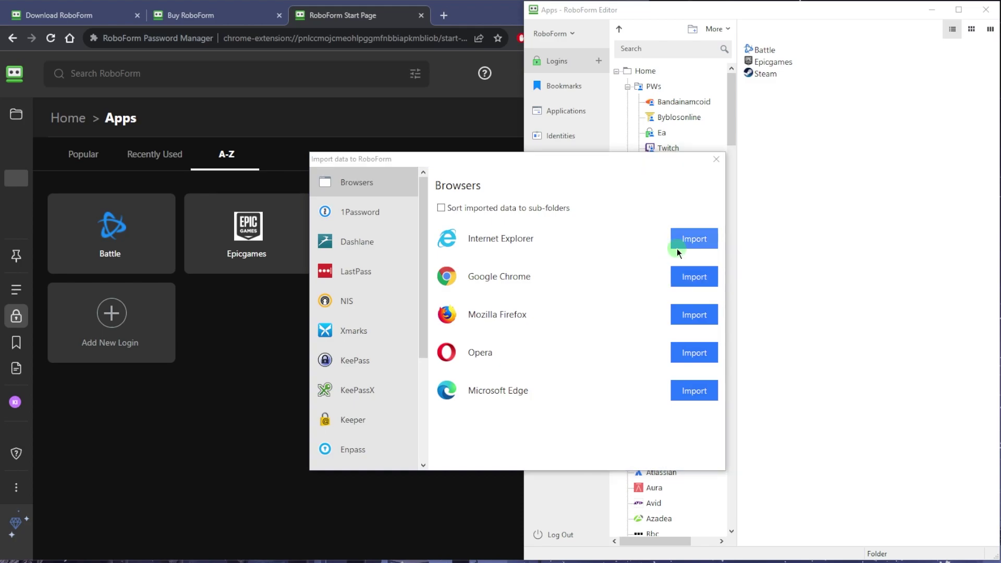
left_click(717, 158)
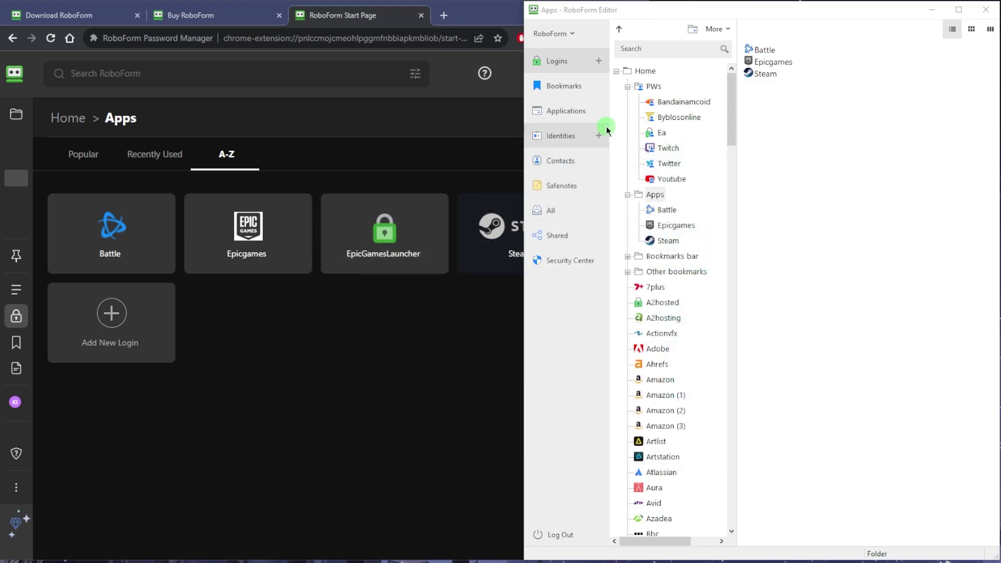
left_click(564, 64)
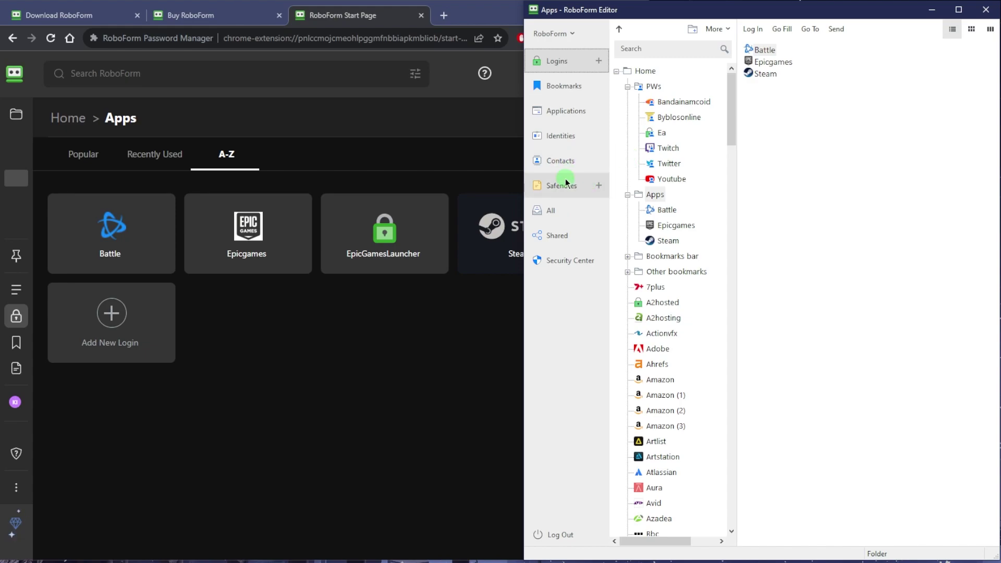
Step: View the Security Center's Low 14% score and 23 reused passwords, then return to the browser
left_click(574, 259)
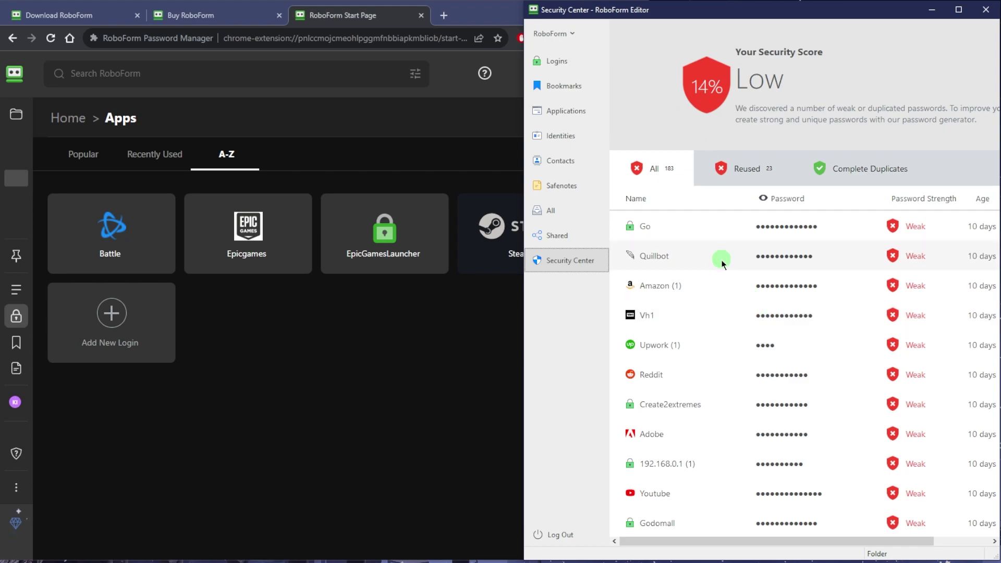
left_click(468, 329)
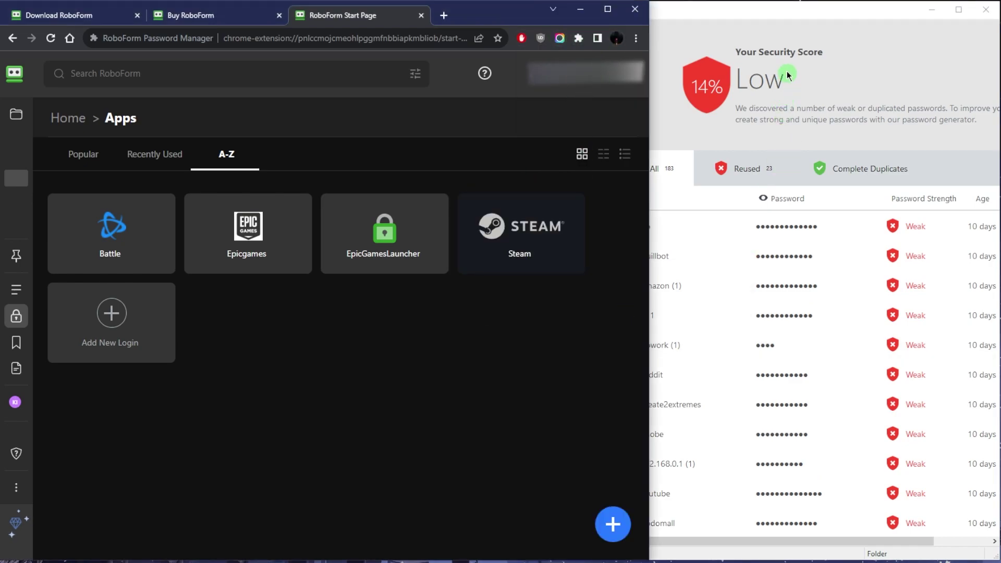
Step: Return the Editor to its Logins tree, dismiss the How to Create a Login tip, then show the browser
left_click(787, 139)
left_click(554, 61)
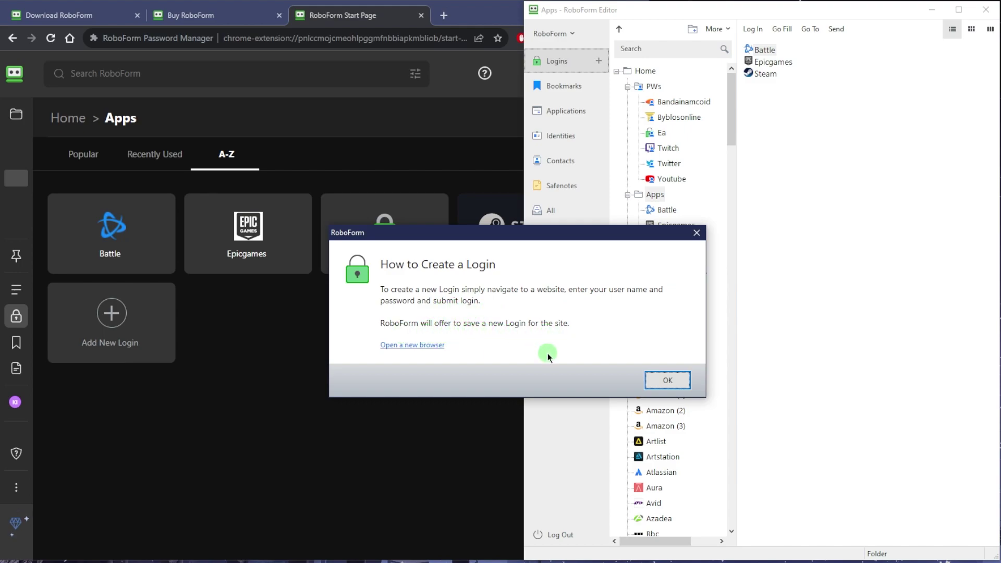
left_click(665, 381)
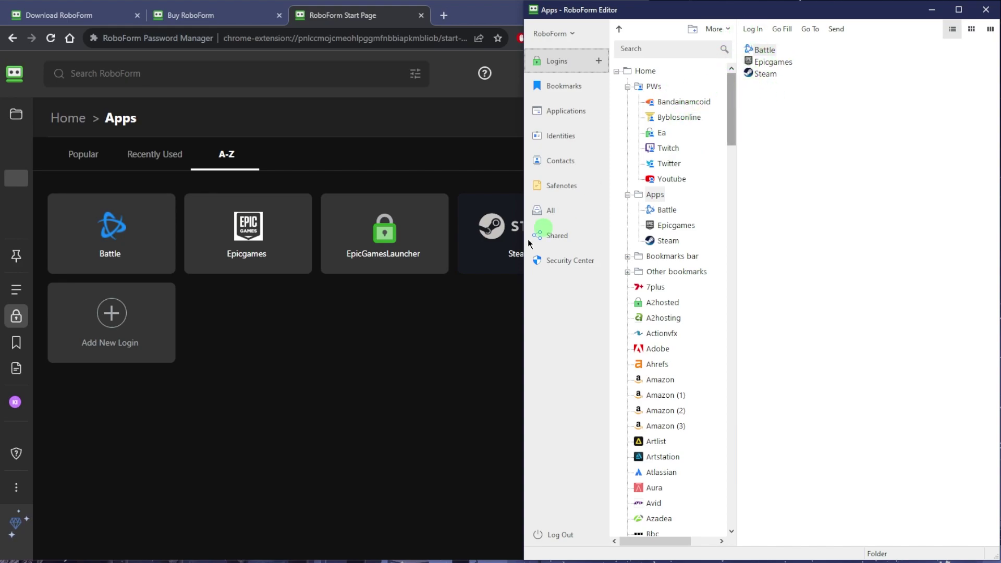
left_click(396, 357)
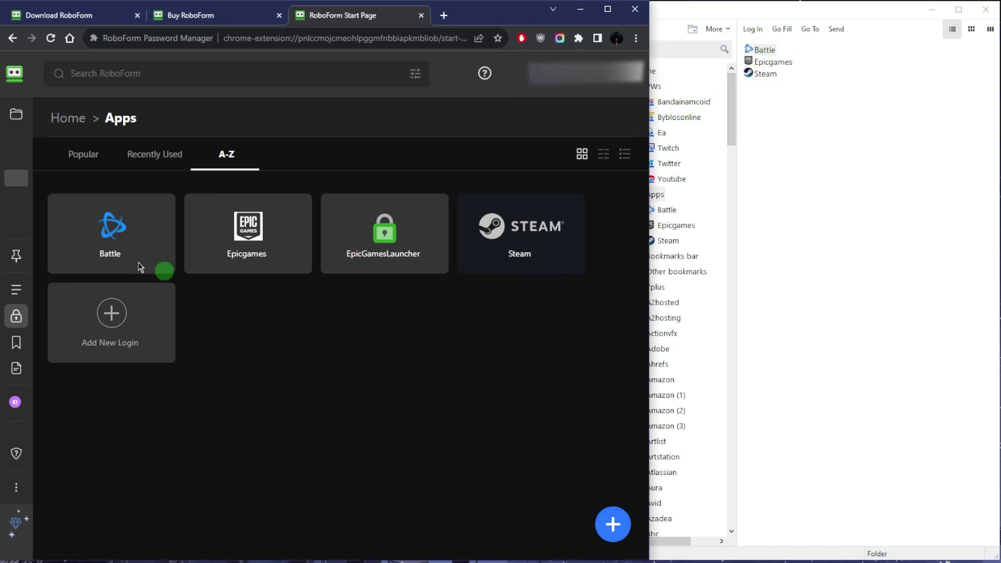
Step: Use the RoboForm extension's saved Twitch login to open Twitch's Tekken 7 page signed in
left_click(577, 38)
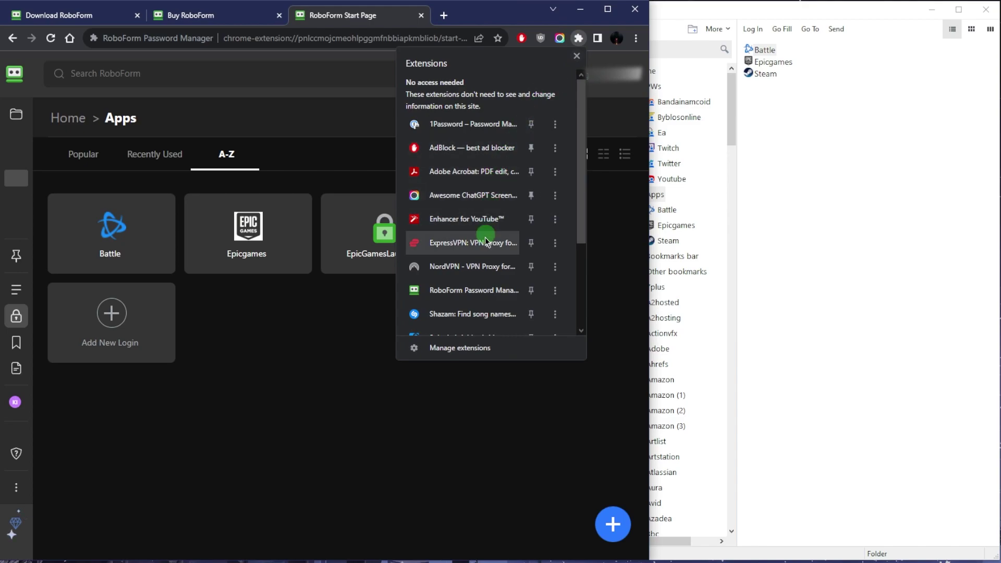
left_click(442, 290)
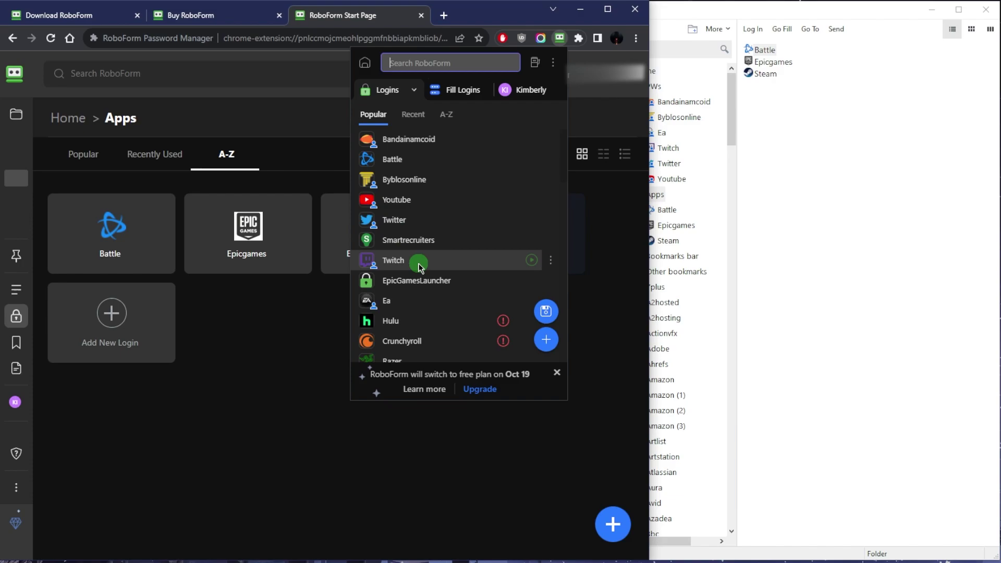
left_click(437, 263)
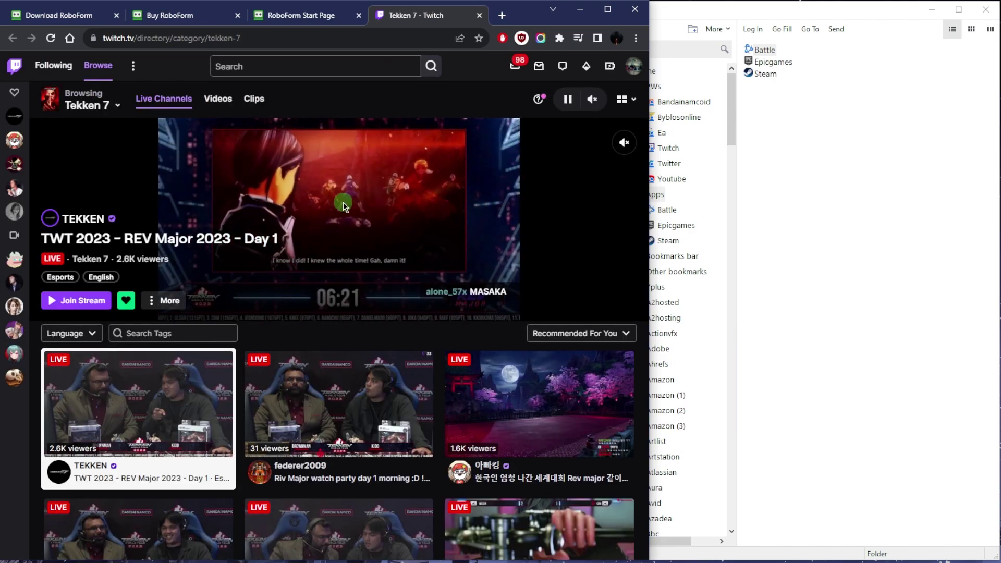
Step: Switch tabs to the Buy RoboForm cart with one-year Premium at $11.90
left_click(167, 15)
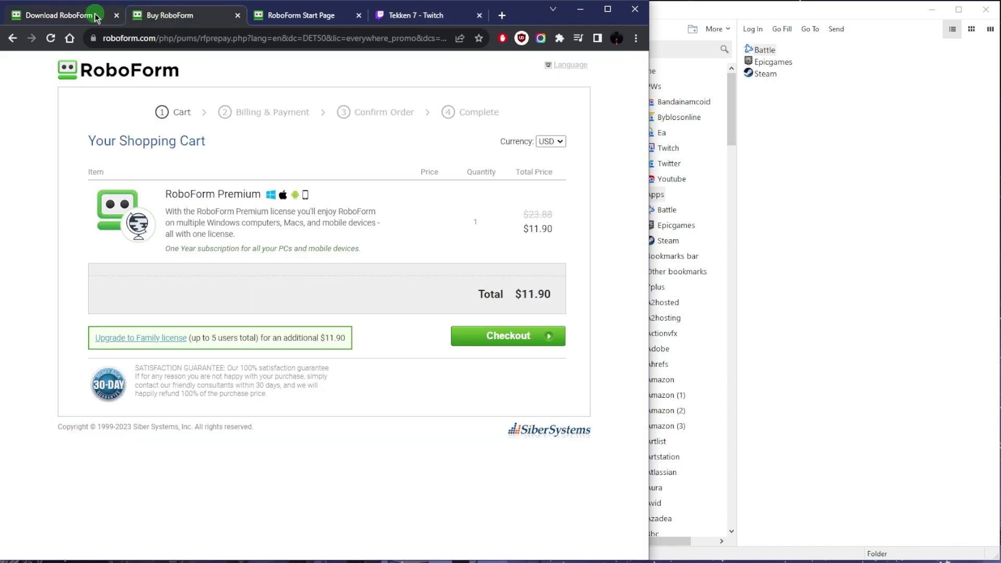
left_click(93, 15)
left_click(200, 15)
Step: In RoboForm Editor, start and cancel a new identity, then open the existing identity
left_click(811, 180)
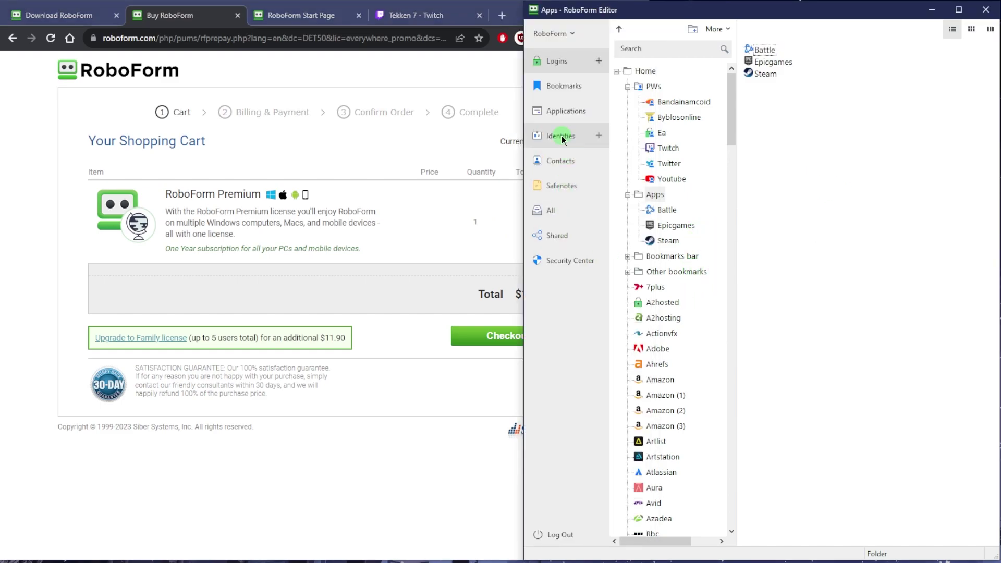
left_click(598, 137)
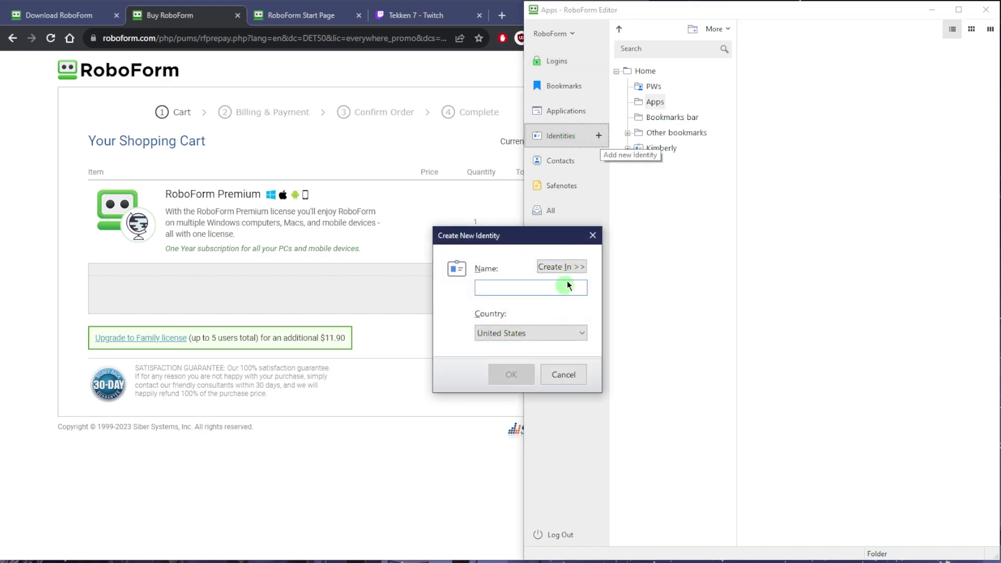
left_click(593, 235)
left_click(642, 150)
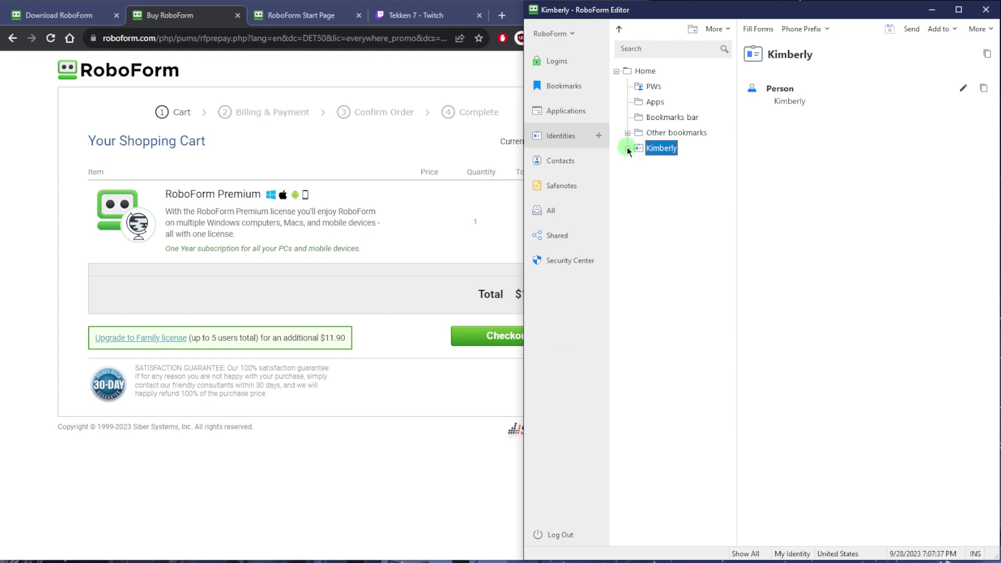
Step: Step through the identity's Person, Address, Credit Card and other sections to Custom, showing marital status Single
left_click(627, 148)
left_click(668, 164)
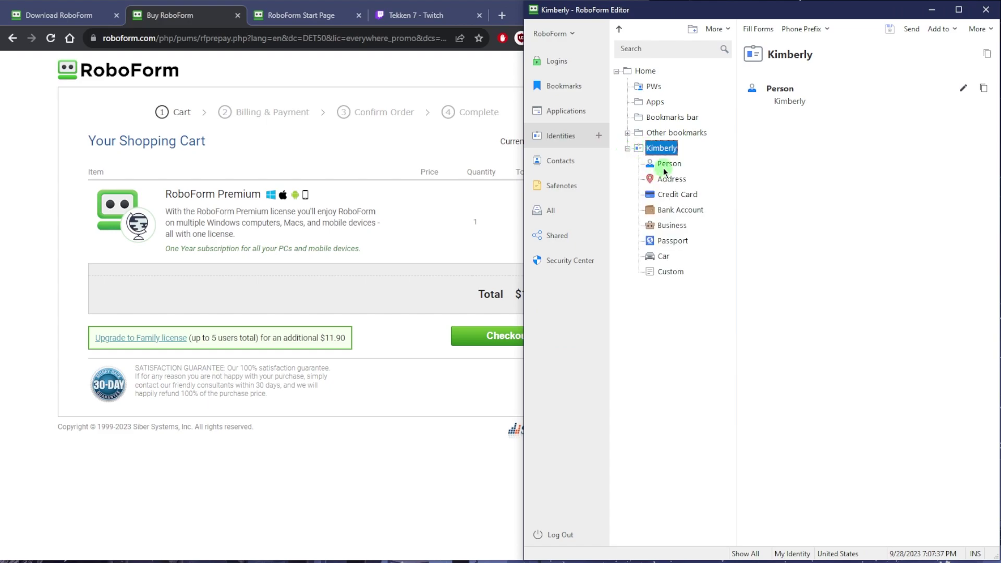
left_click(680, 179)
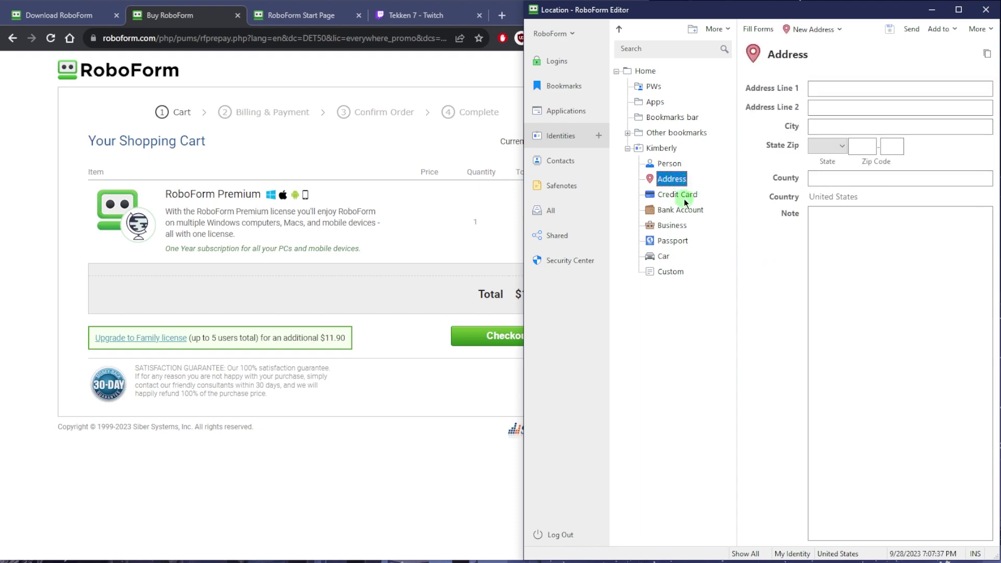
left_click(677, 194)
left_click(676, 209)
left_click(675, 225)
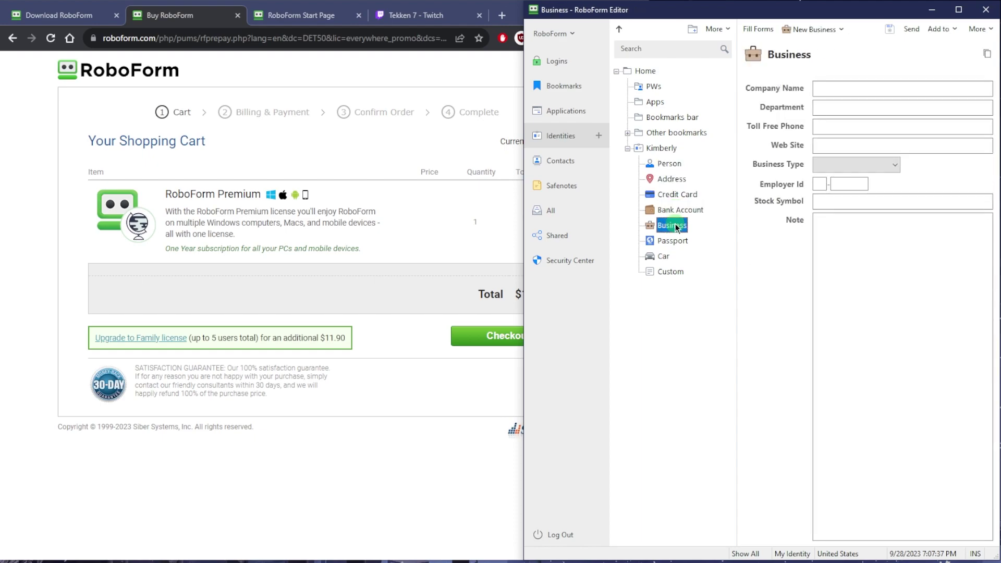
left_click(673, 241)
left_click(661, 257)
left_click(673, 273)
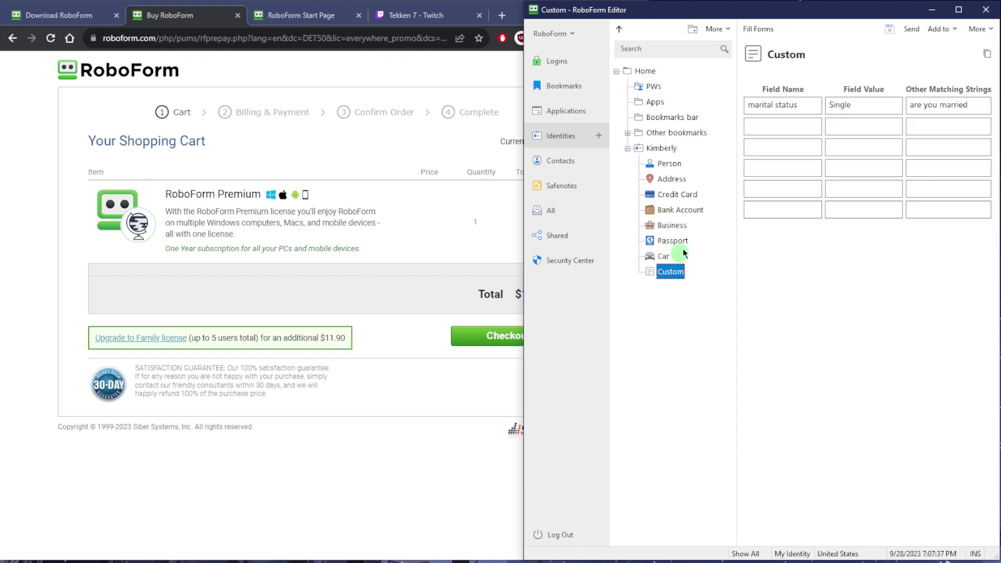
left_click(681, 183)
left_click(670, 162)
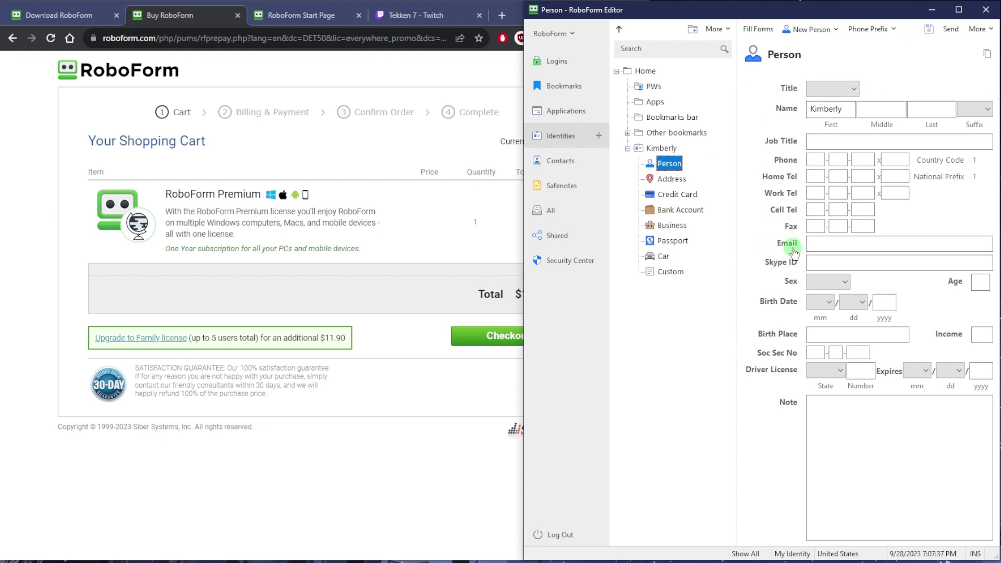
left_click(662, 274)
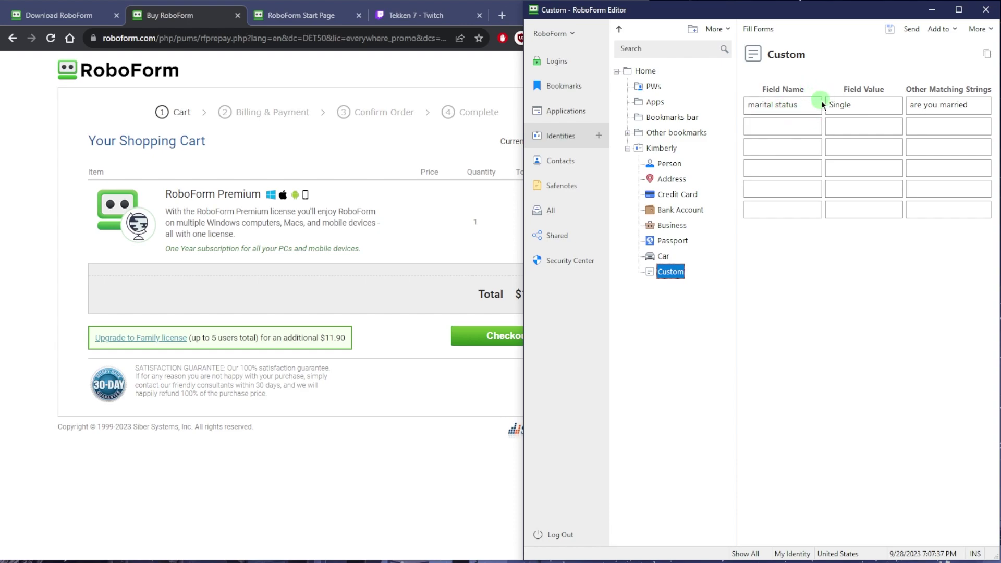
left_click(850, 105)
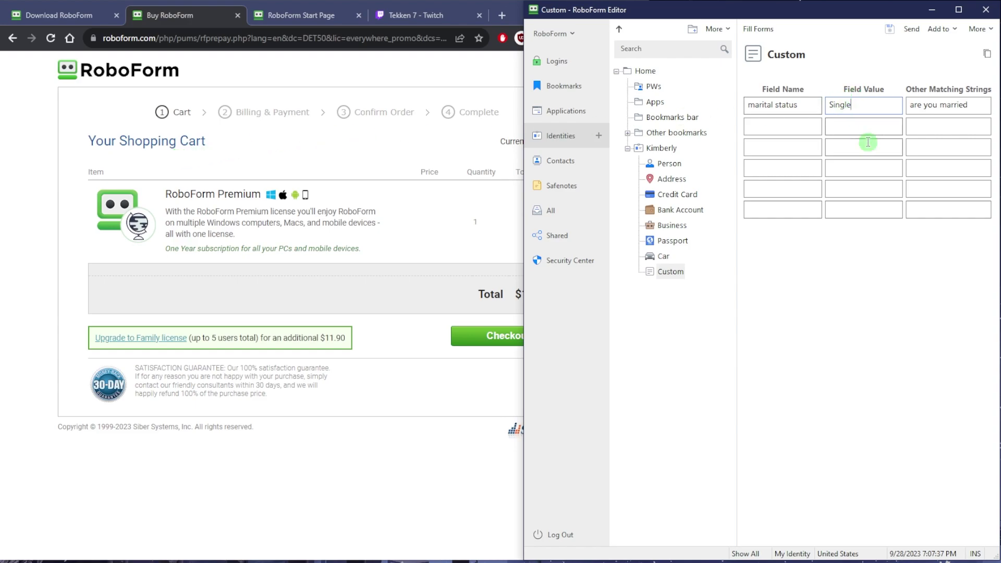
left_click(978, 111)
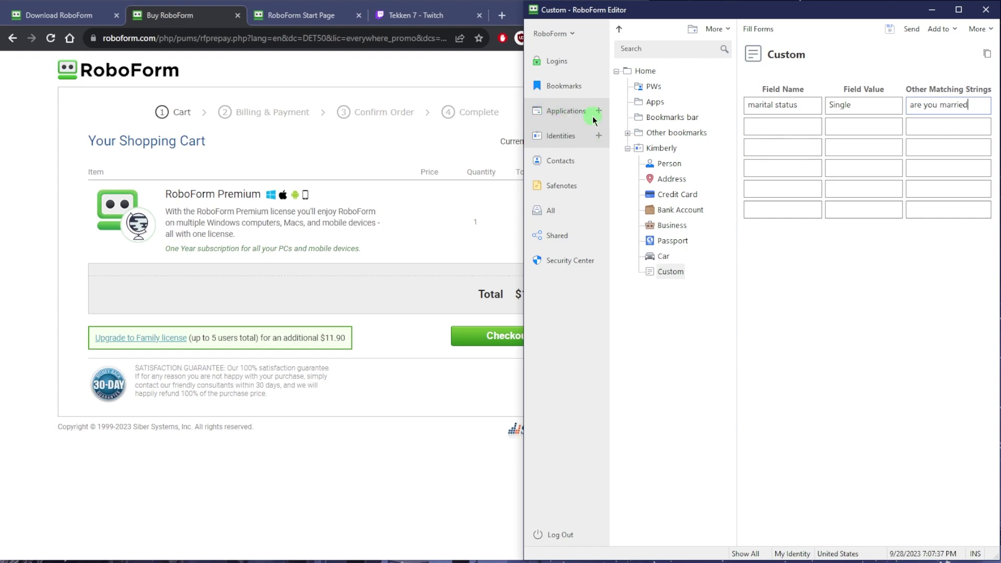
Step: Browse Applications and Bookmarks, open the PWs logins folder, then bring the browser back
left_click(562, 113)
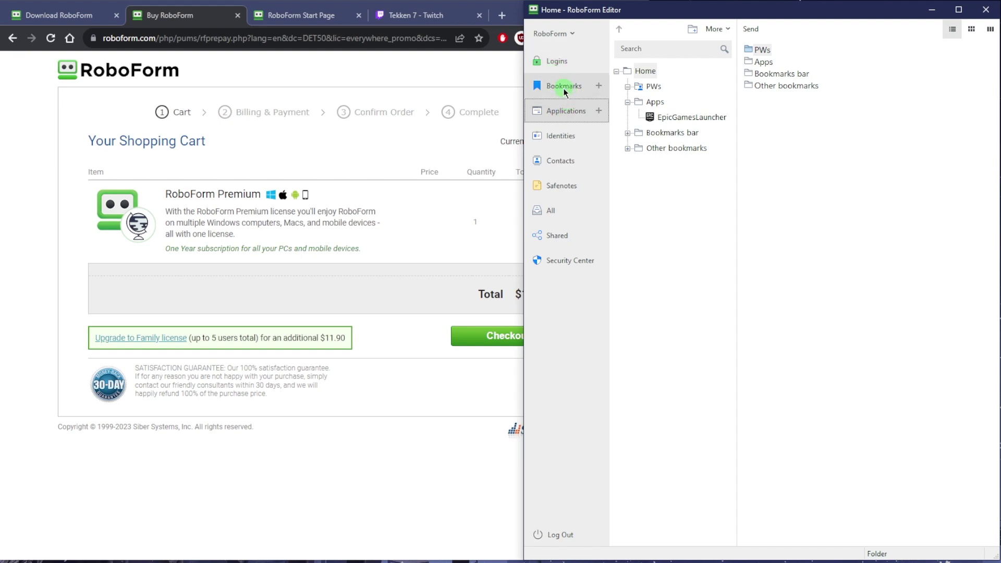
left_click(563, 88)
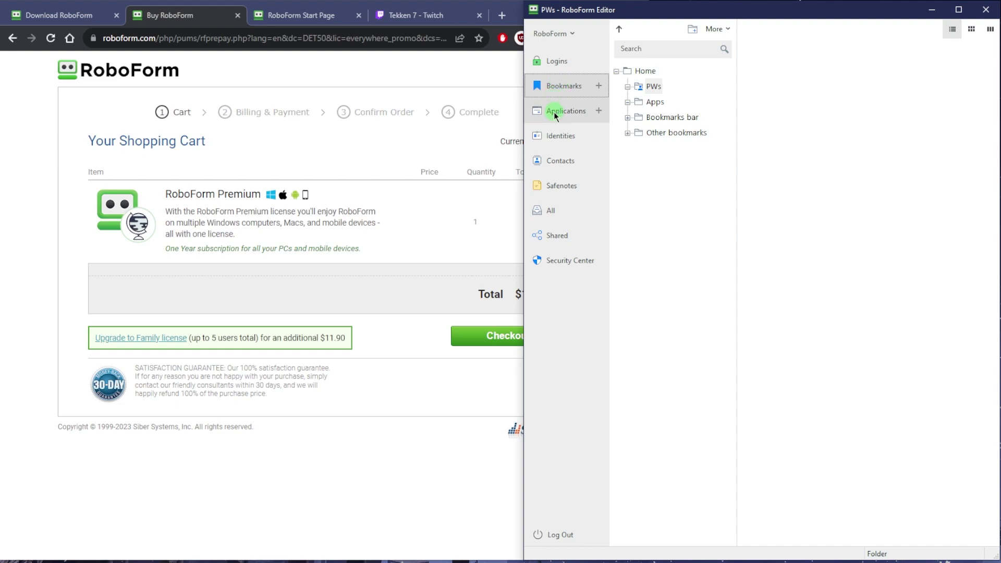
left_click(563, 61)
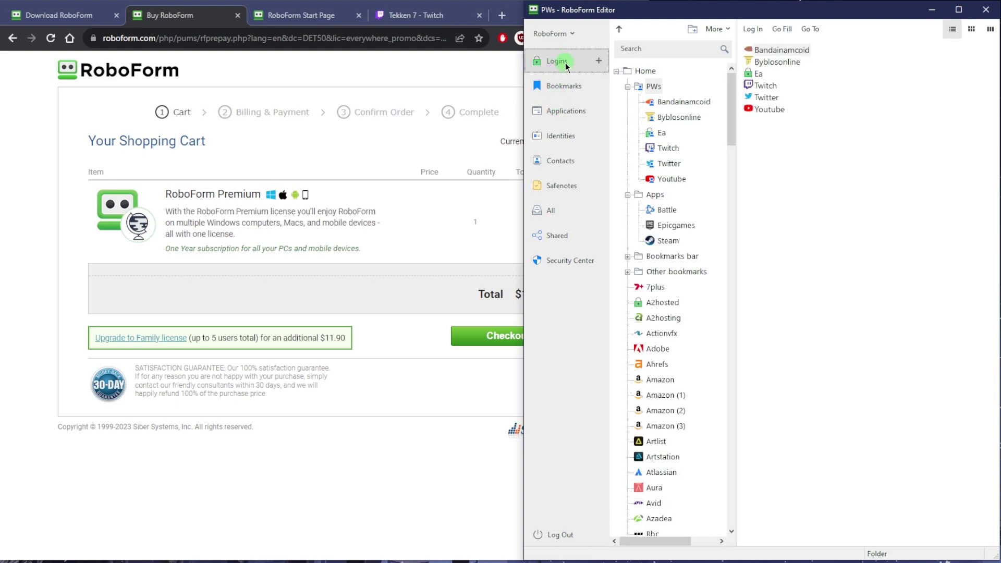
left_click(641, 84)
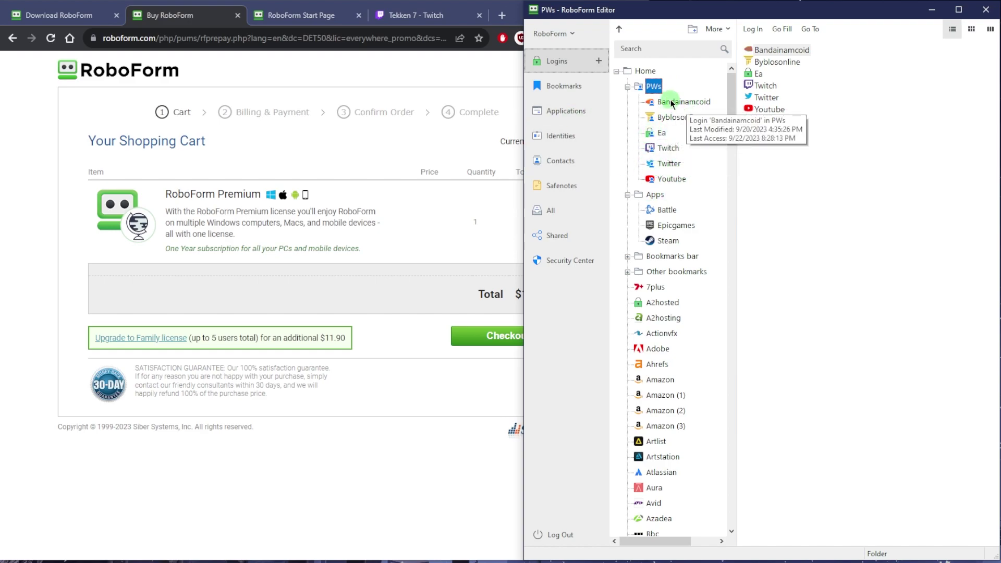
left_click(70, 16)
Step: Show the EpicGamesLauncher tile's action menu with Share and Send, then return to RoboForm Editor
left_click(289, 17)
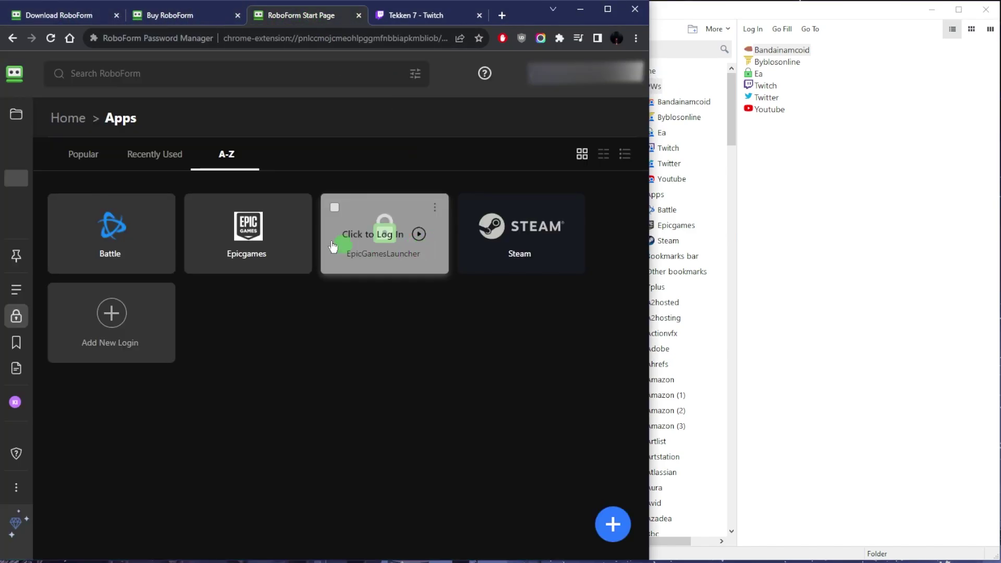
left_click(437, 207)
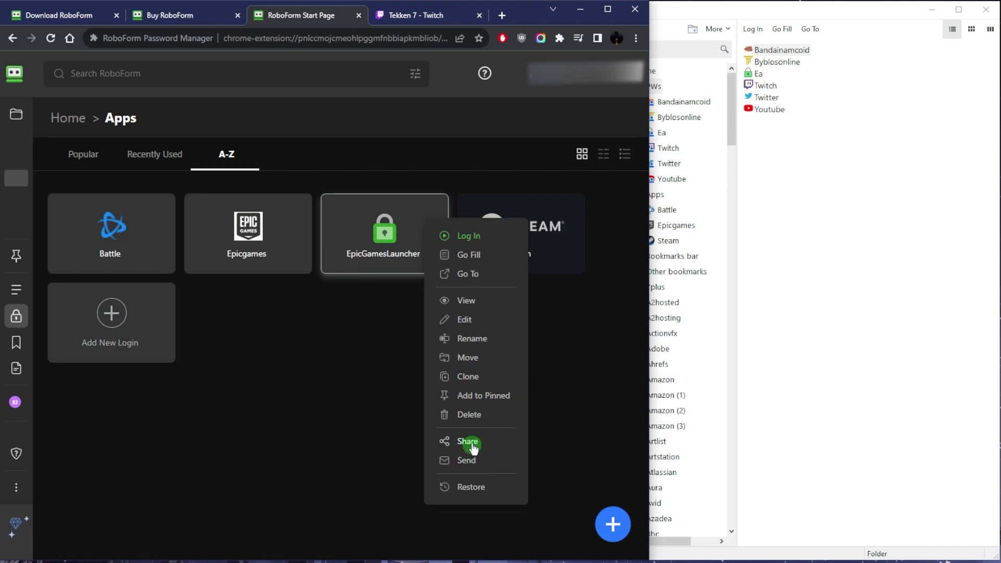
left_click(673, 98)
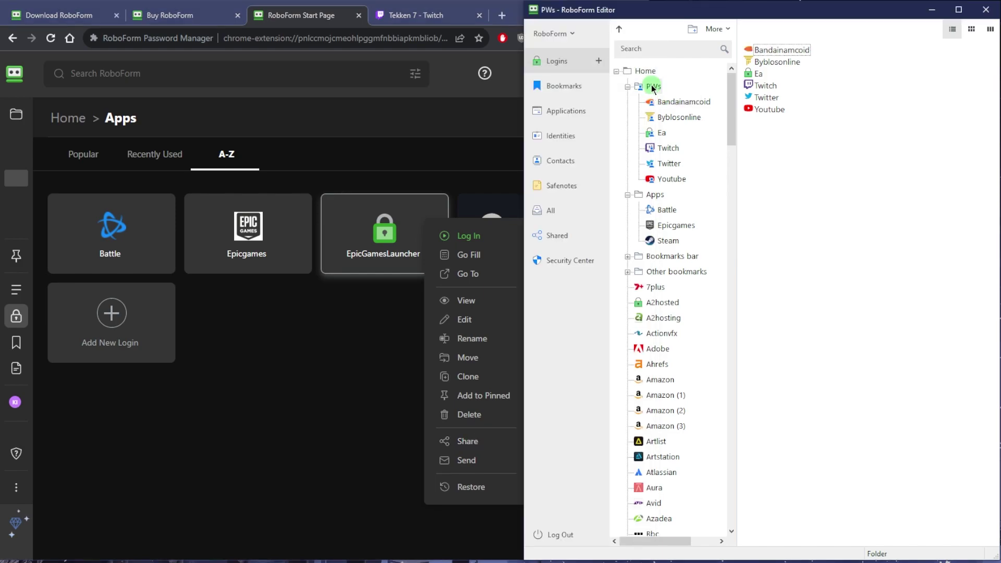